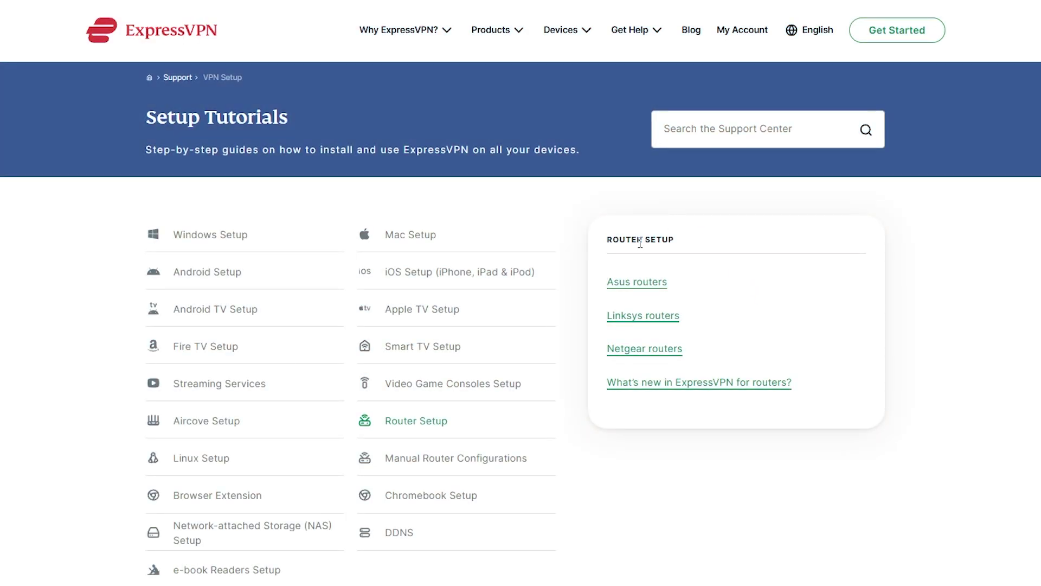
Step: Open the Asus router guide for OpenVPN manual configuration and scroll through the article
click(633, 282)
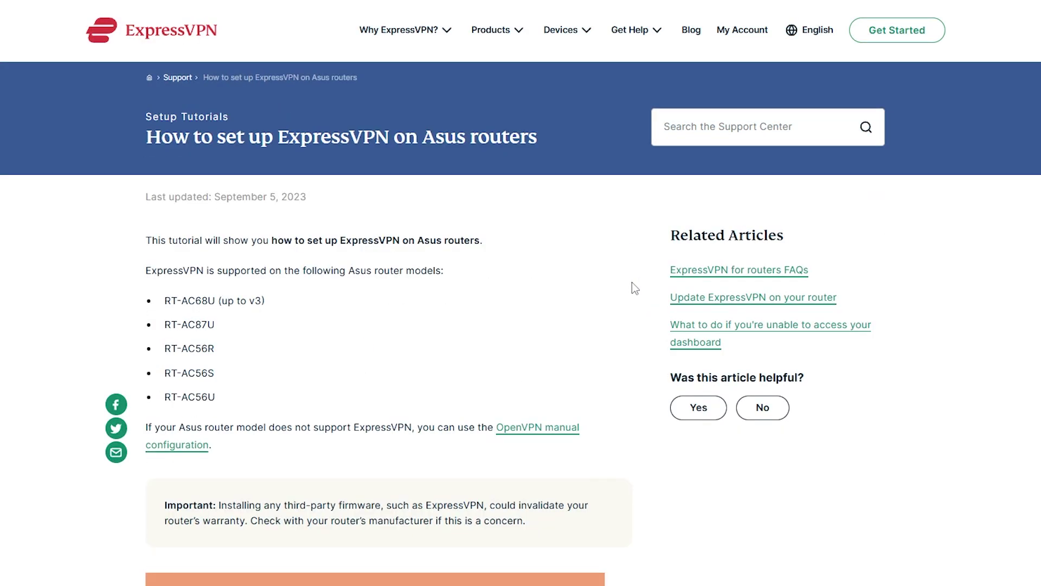
click(524, 428)
scroll(521, 425, down, 15)
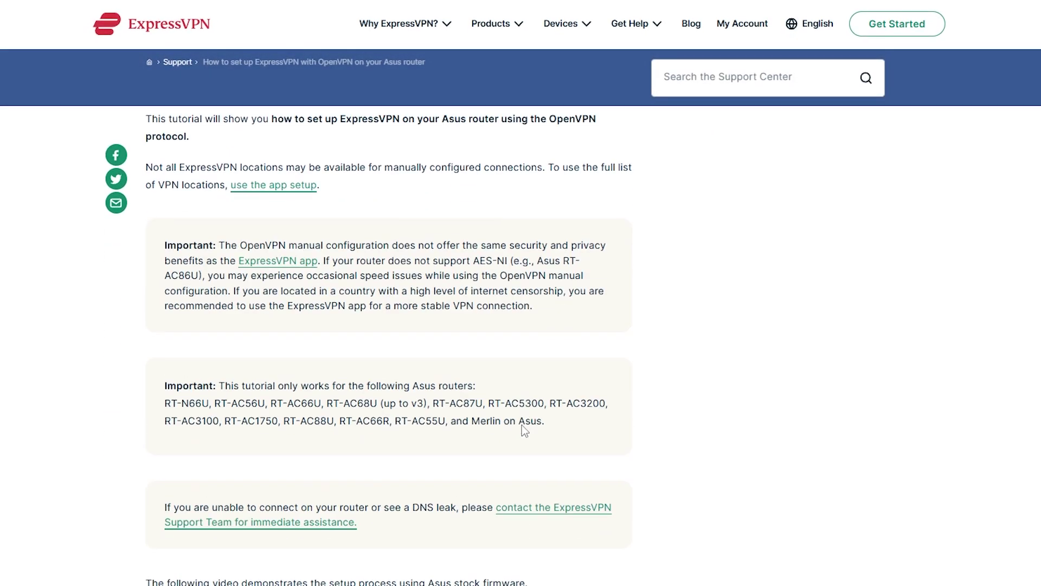
scroll(522, 428, down, 4)
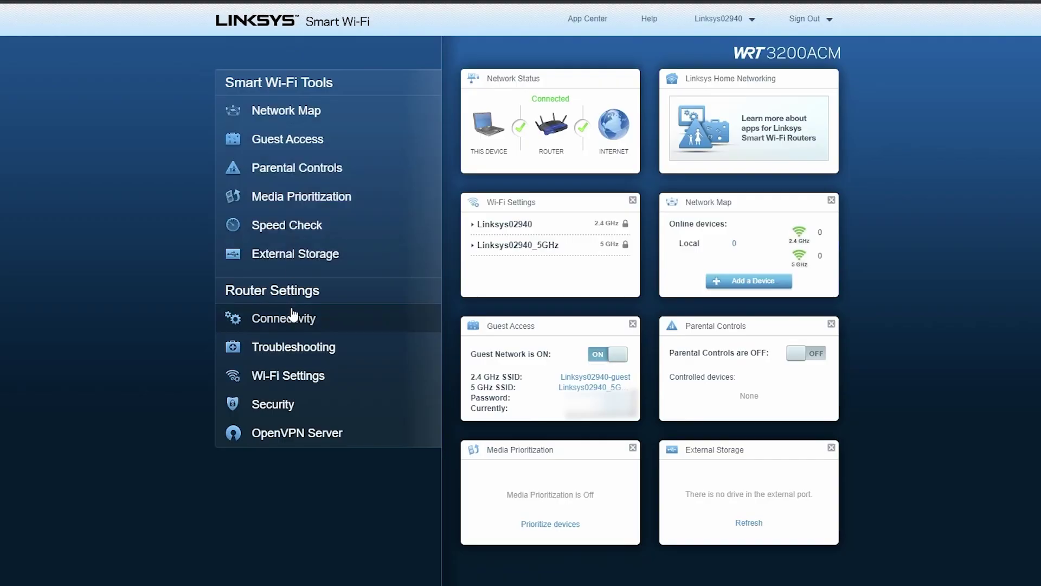
Step: Under Router Settings > Connectivity, start a manual firmware update by choosing a file
click(293, 315)
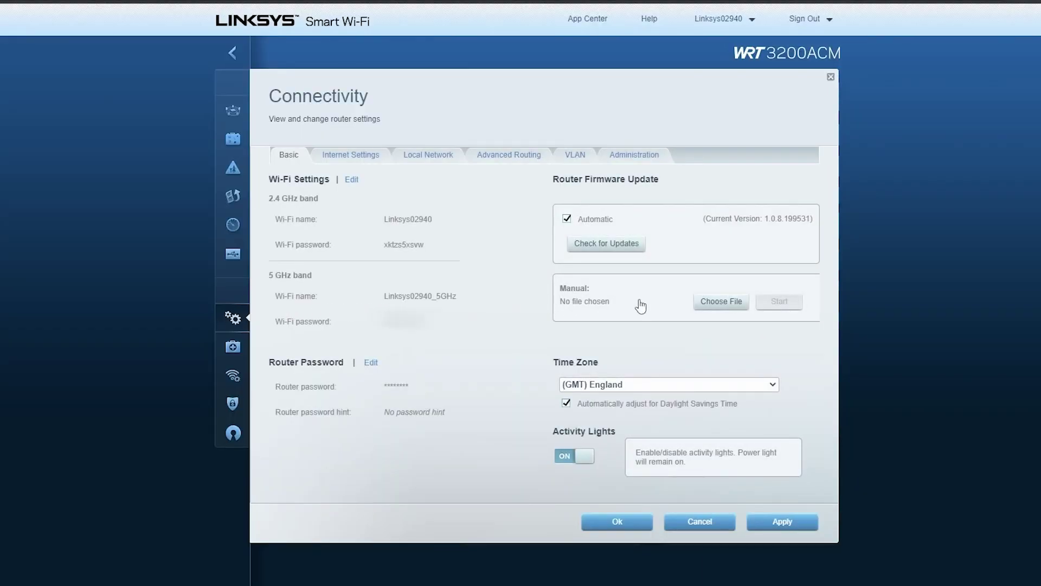
click(705, 301)
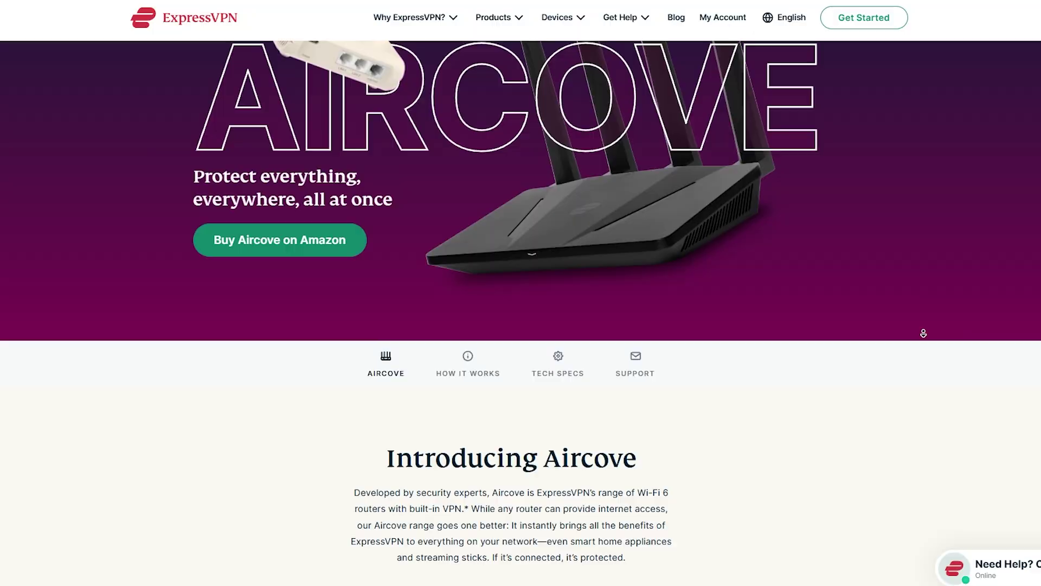
Step: Scroll down the Aircove page to the Aircove Go and Aircove model sections
scroll(923, 333, down, 3)
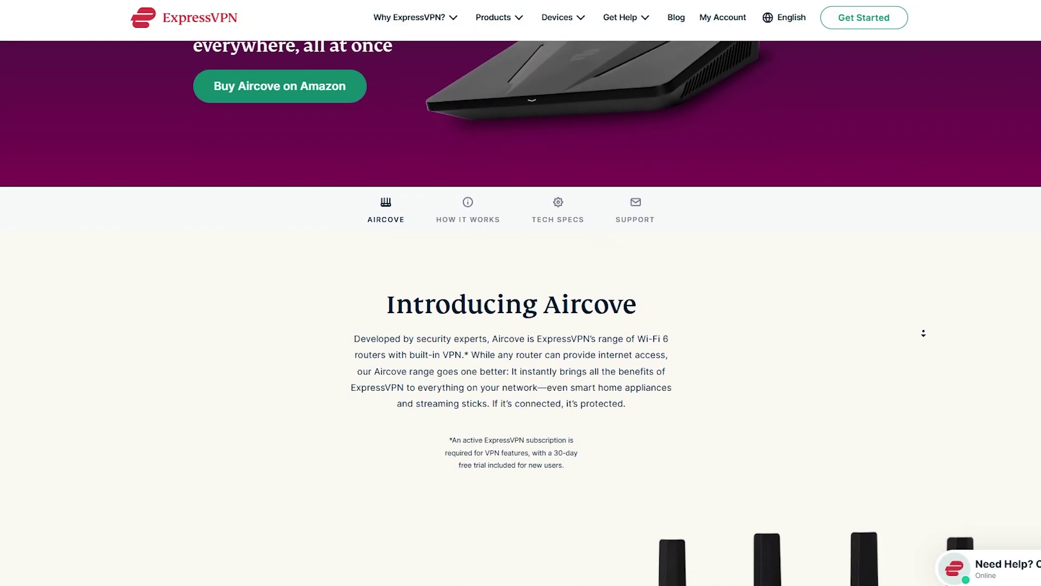
scroll(924, 333, down, 3)
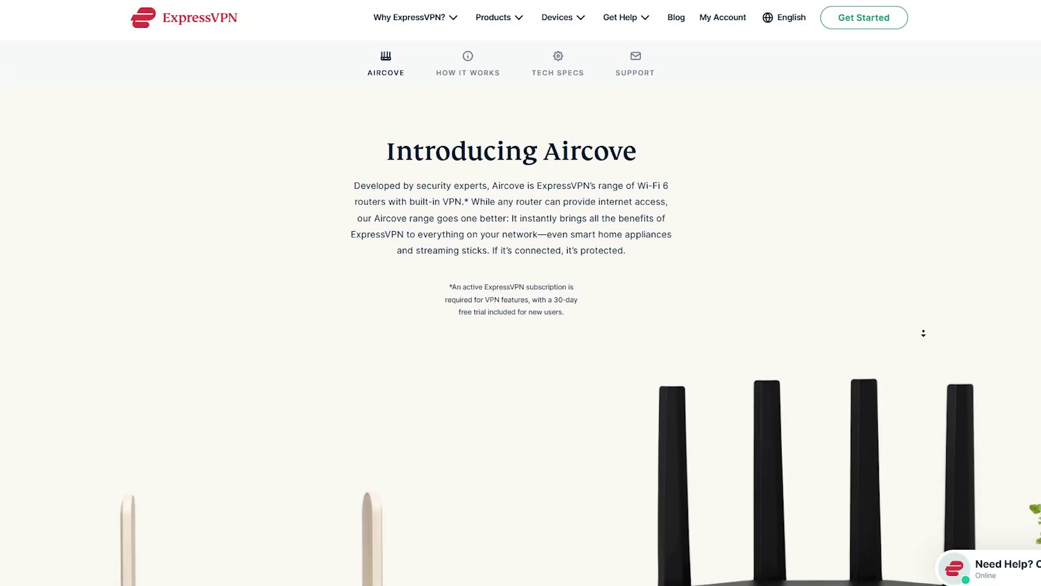
scroll(923, 333, down, 3)
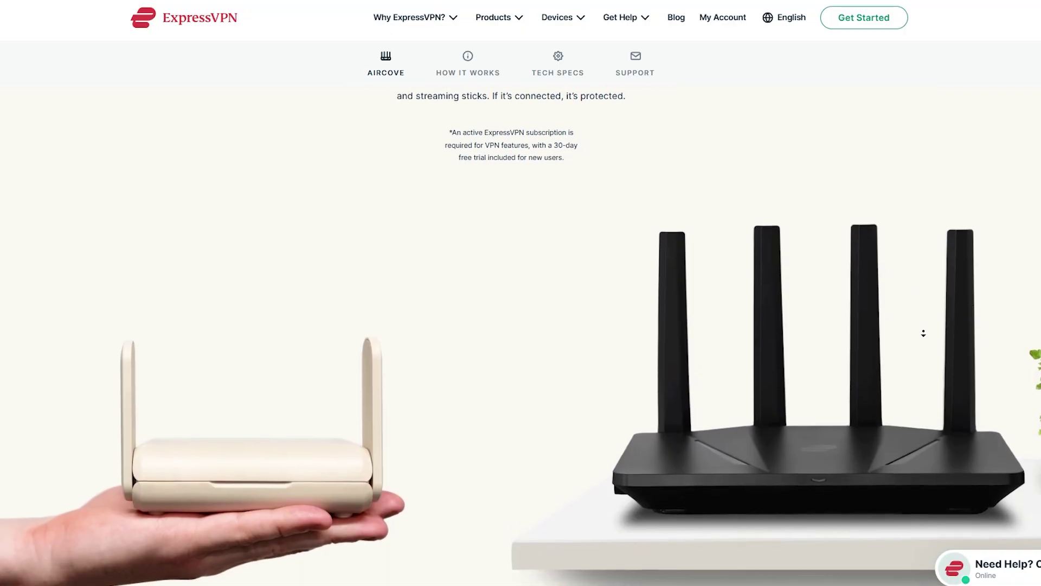
scroll(924, 333, down, 3)
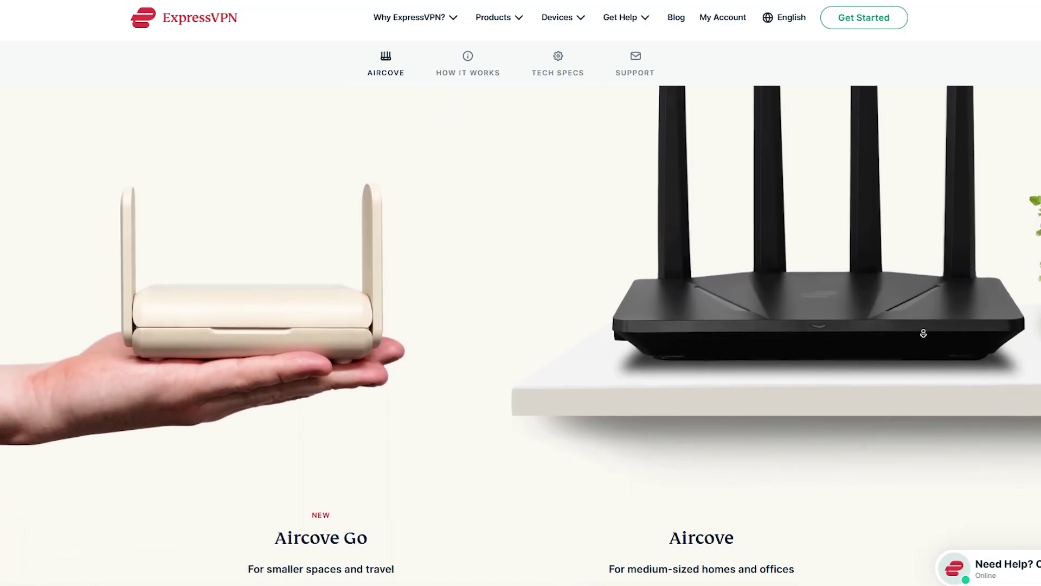
scroll(924, 333, down, 3)
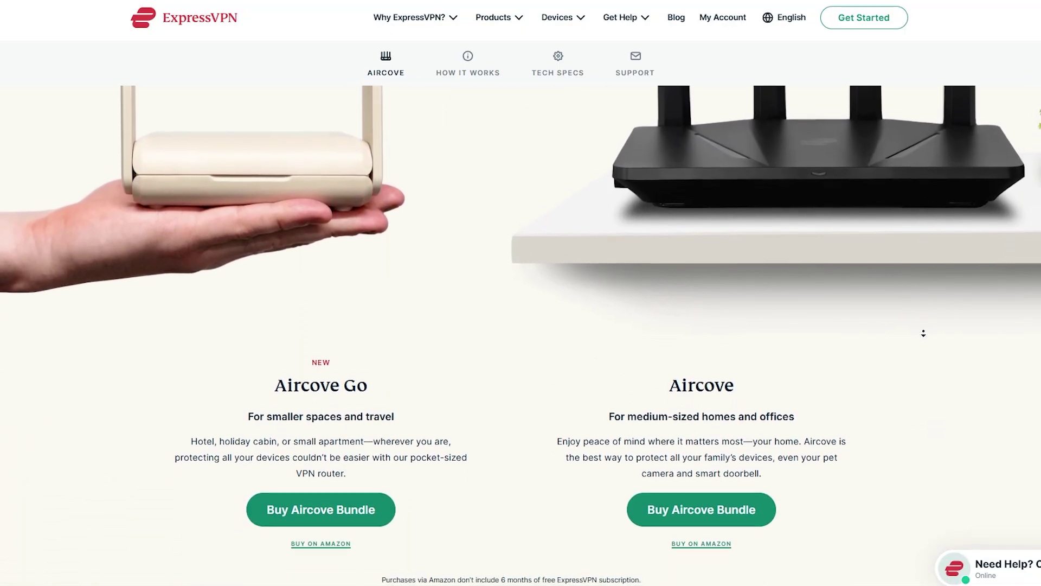
scroll(924, 333, down, 2)
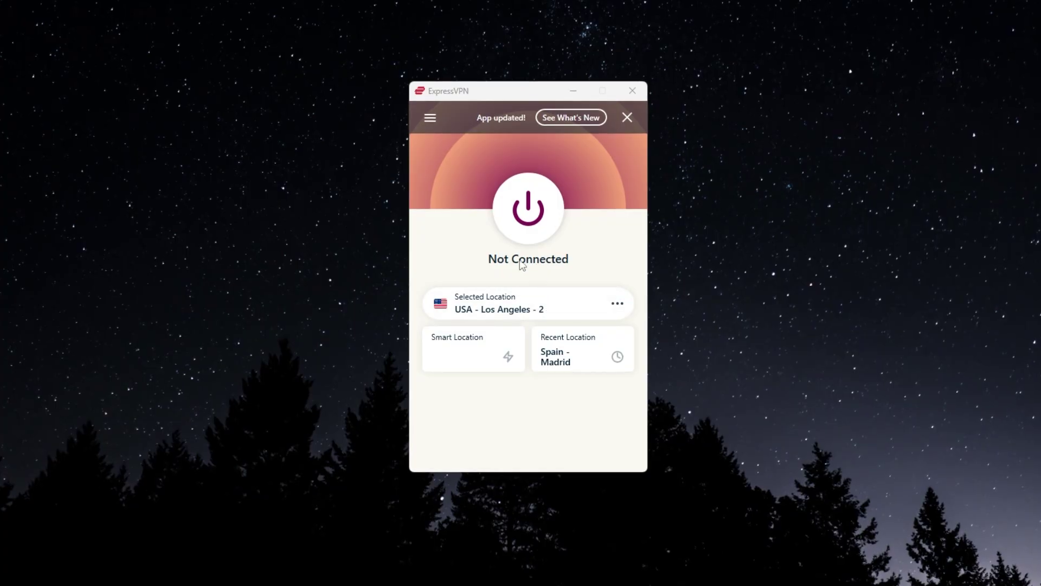
Step: Connect ExpressVPN to Spain - Madrid and toggle the Windows Mobile hotspot On
click(529, 209)
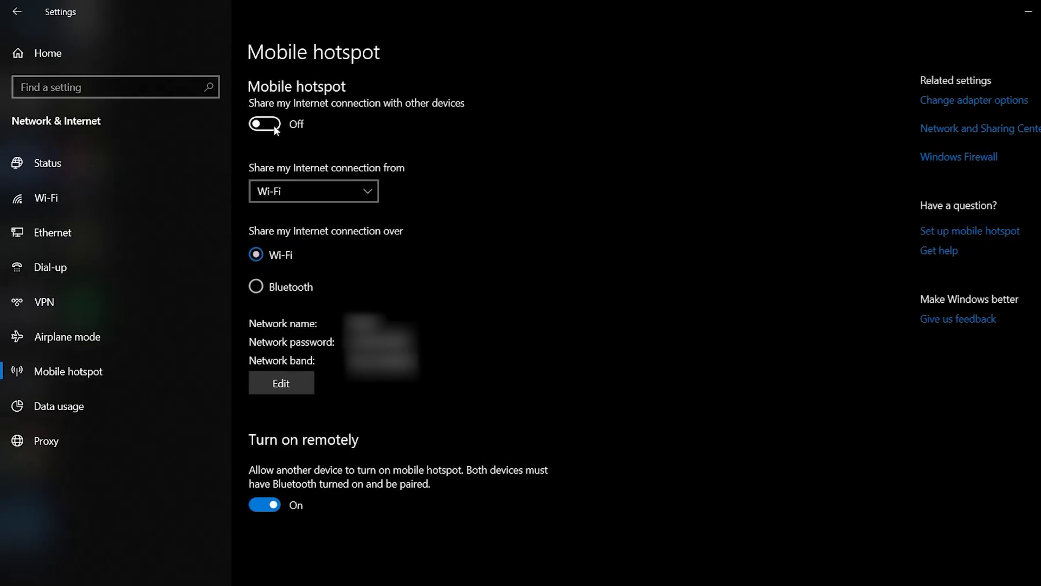
click(274, 125)
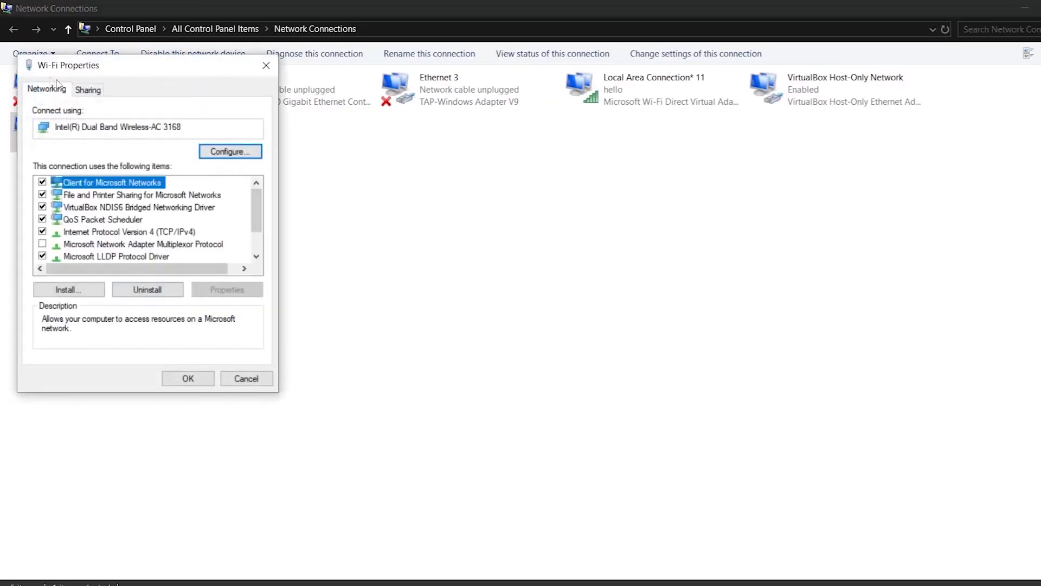
Step: Enable Internet Connection Sharing on the Wi-Fi adapter's Sharing tab and confirm with OK
click(84, 90)
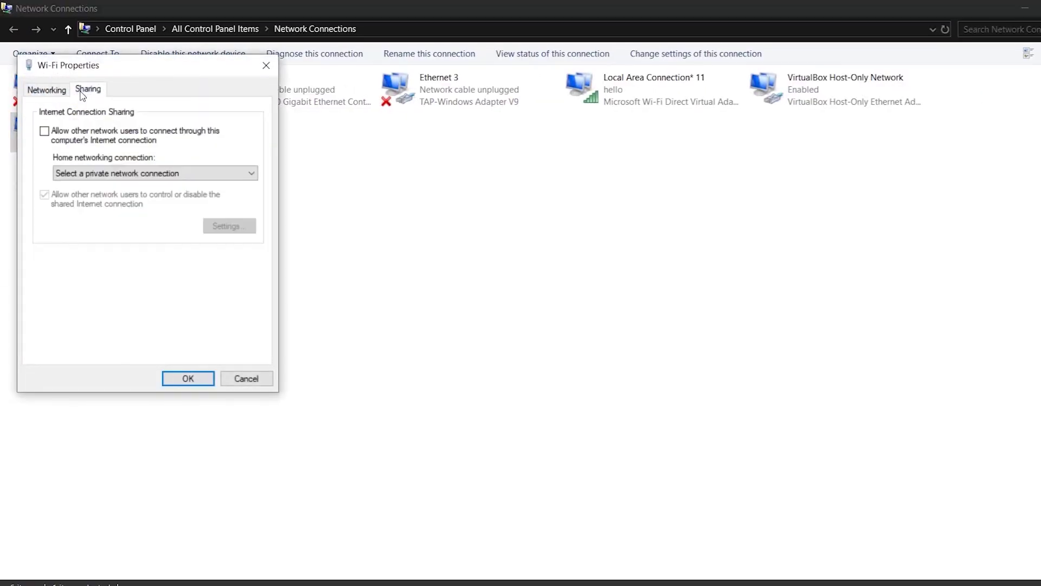
click(187, 378)
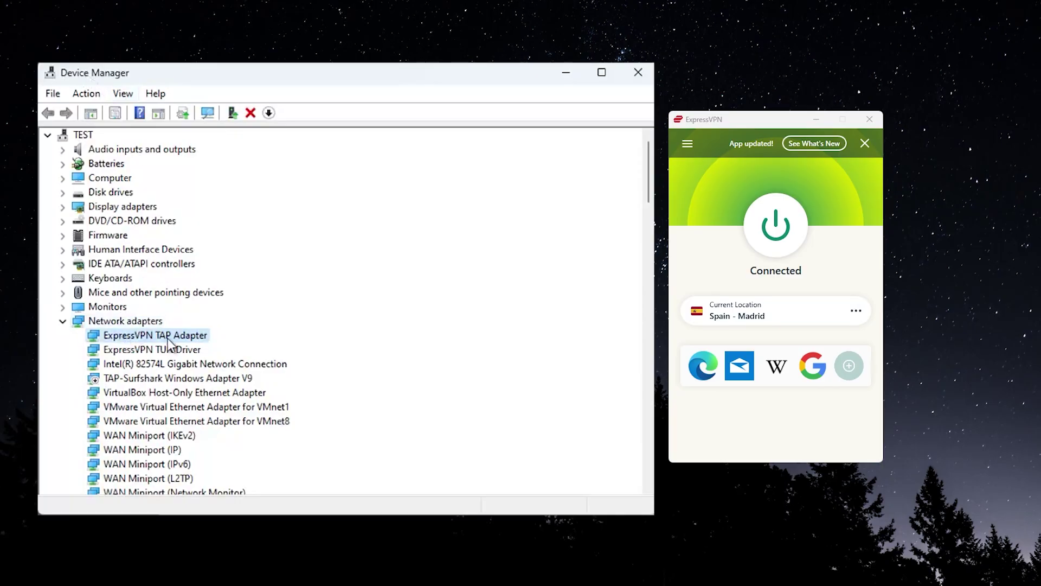
Step: Review the ExpressVPN TAP Adapter's Advanced, Details, Driver and Events tabs, then close its properties
click(217, 434)
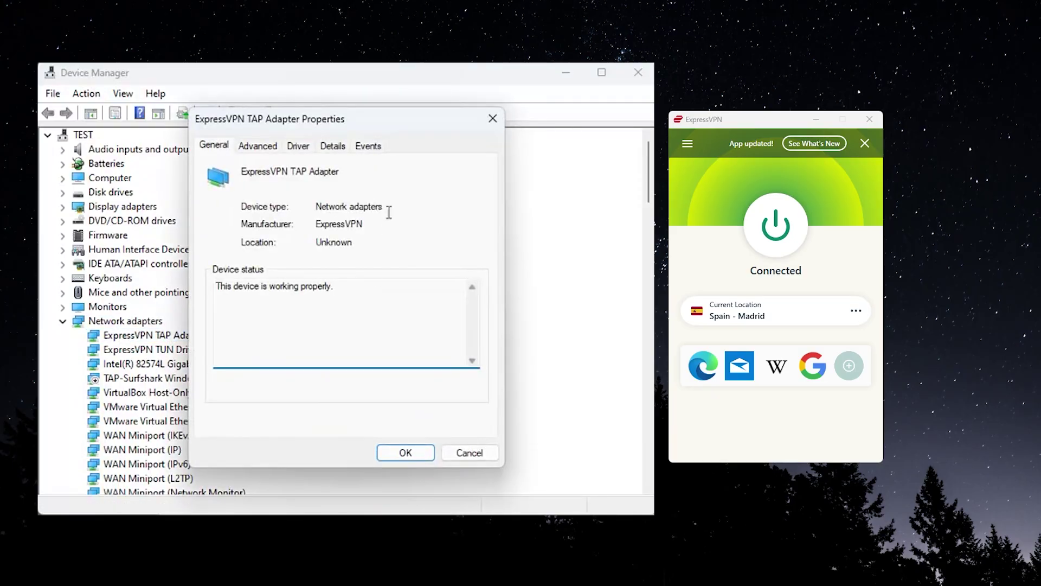
click(258, 148)
click(333, 146)
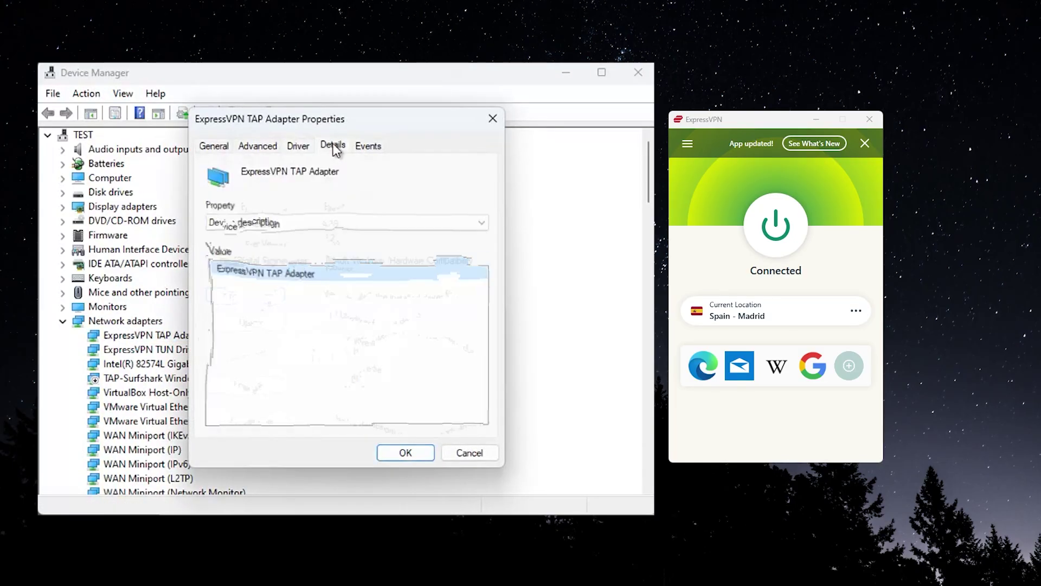
click(298, 148)
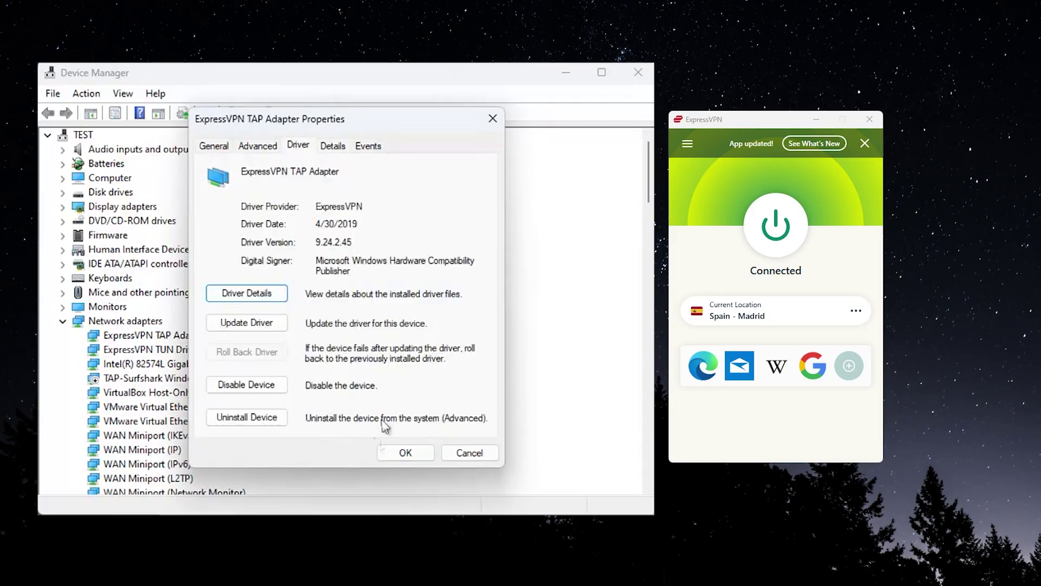
click(375, 152)
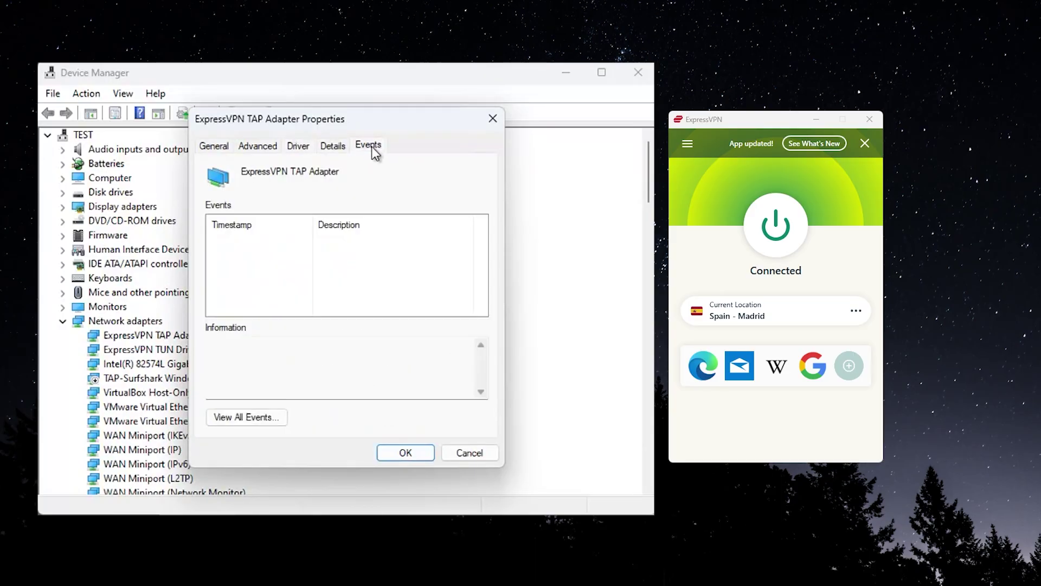
click(492, 118)
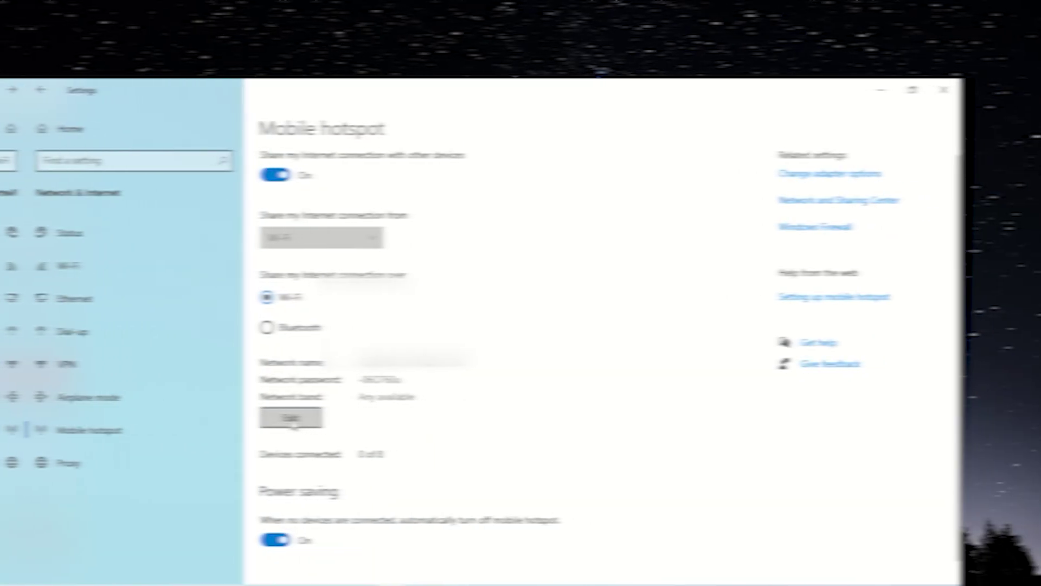
click(265, 417)
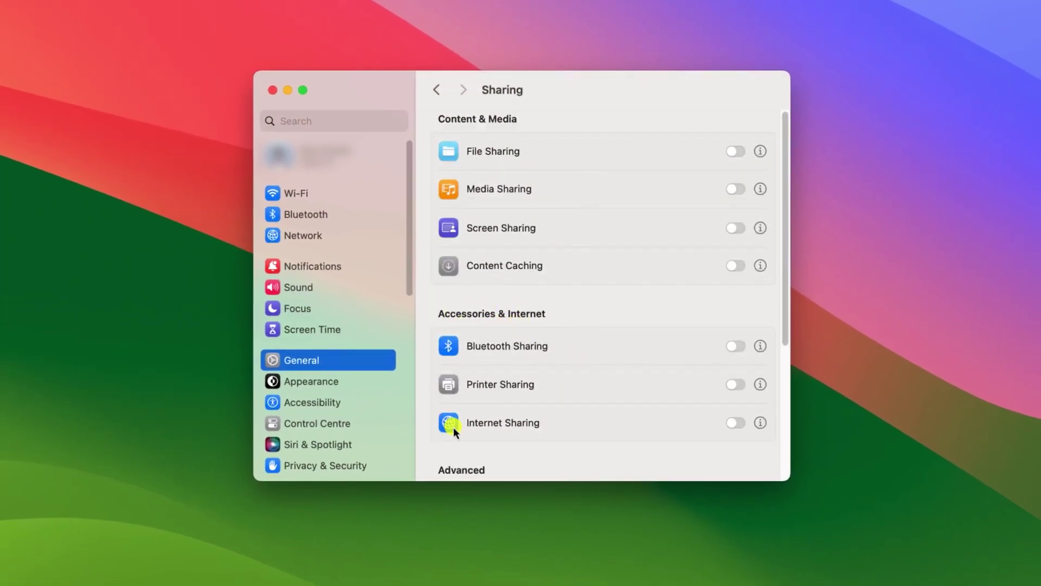
Step: Share the Mac's Ethernet connection to Wi-Fi devices and turn Internet Sharing on
click(761, 423)
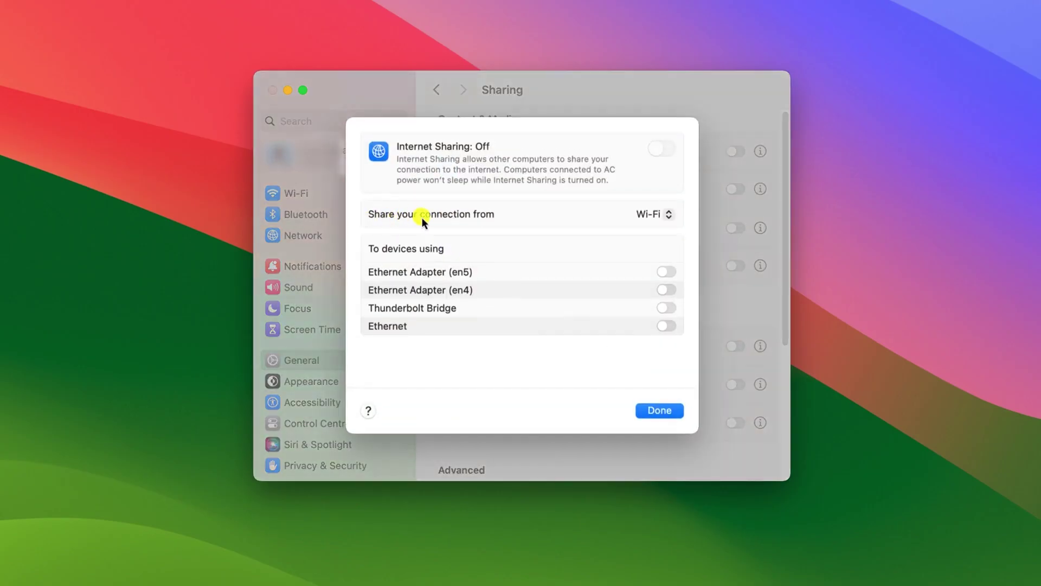
click(657, 215)
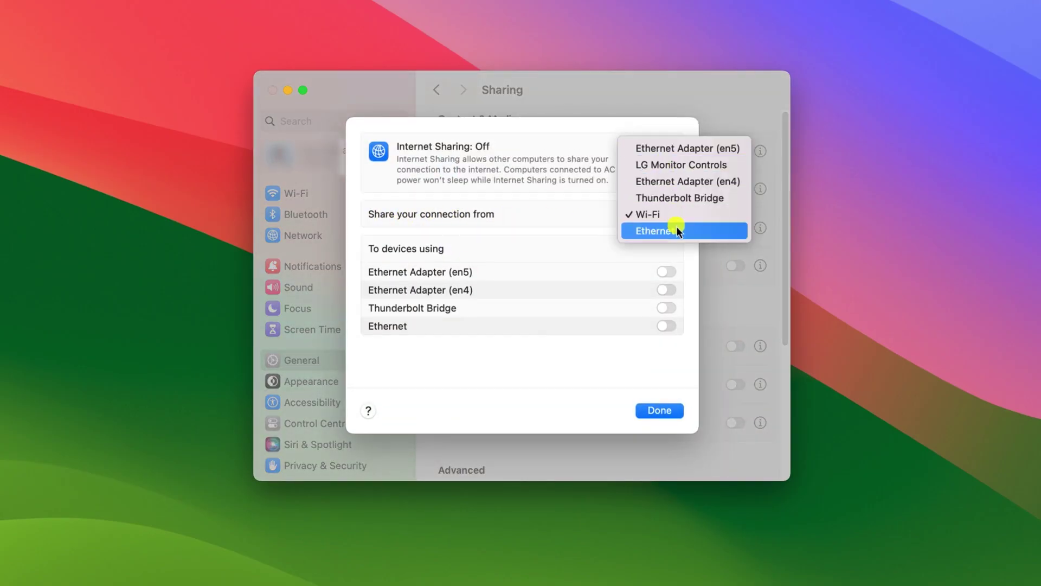
click(695, 233)
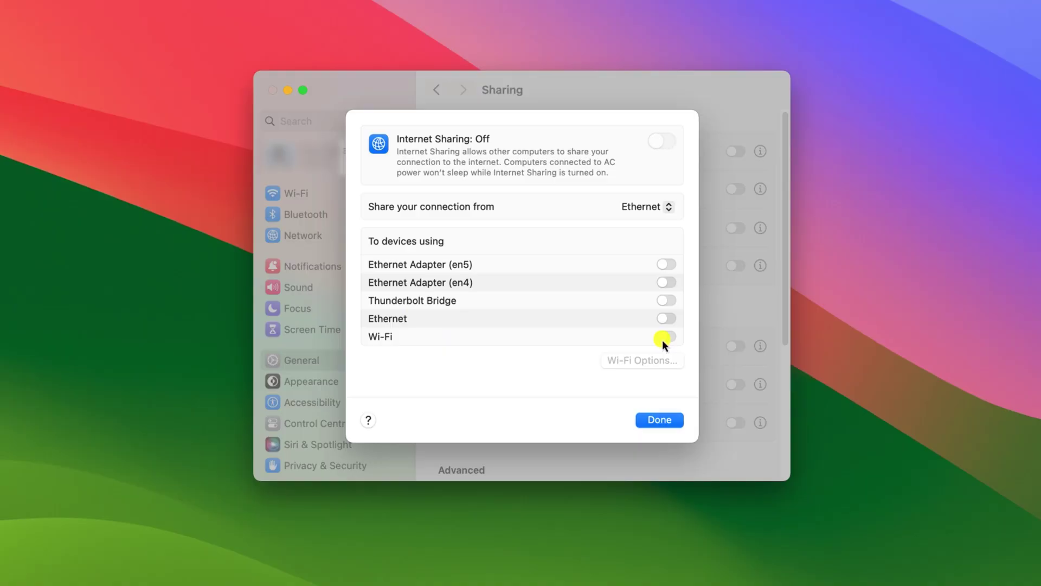
click(664, 336)
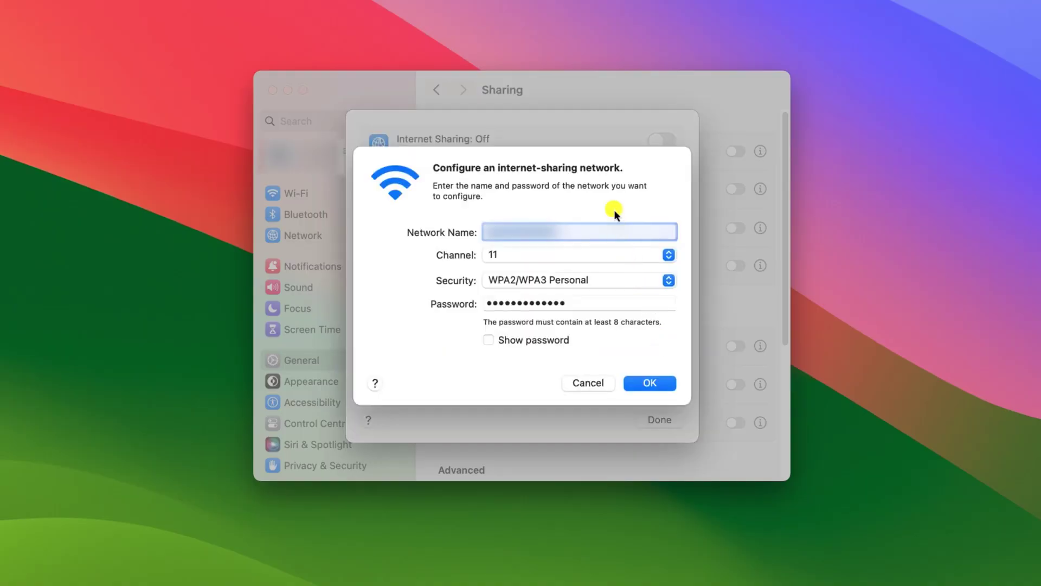
key(Return)
click(664, 142)
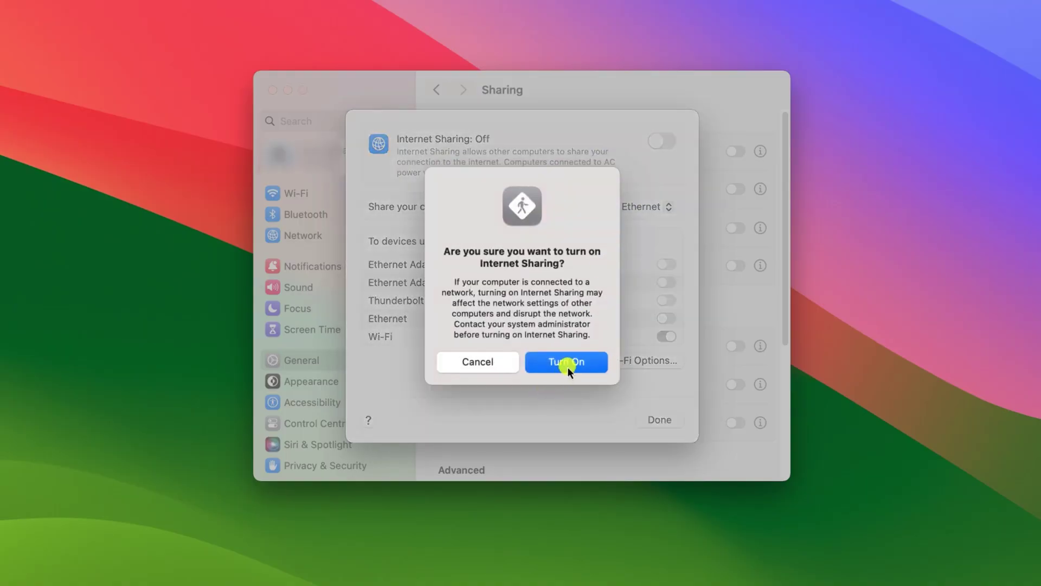
click(567, 362)
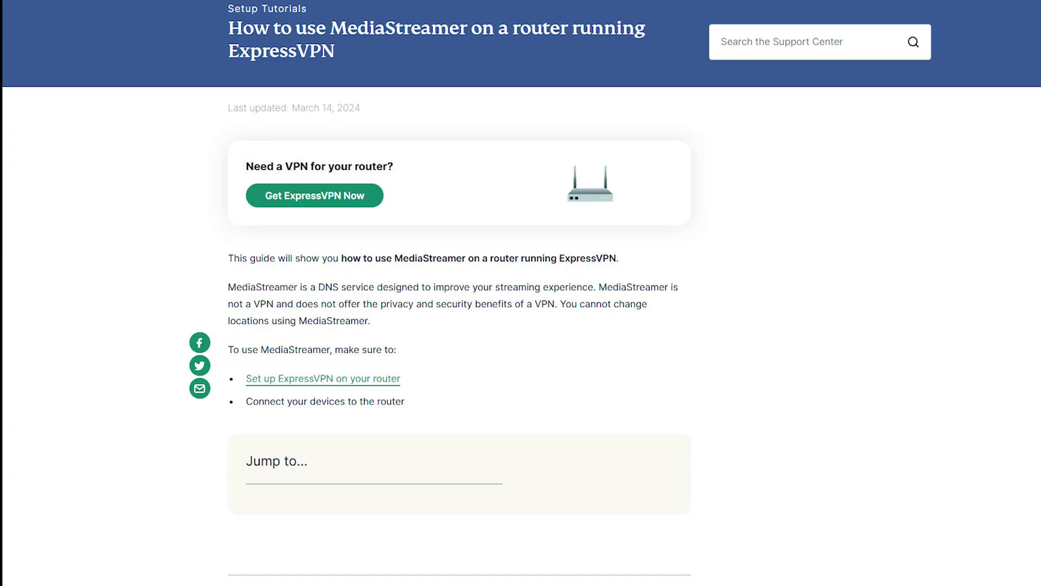
Step: Scroll through the MediaStreamer router support article
scroll(521, 293, down, 3)
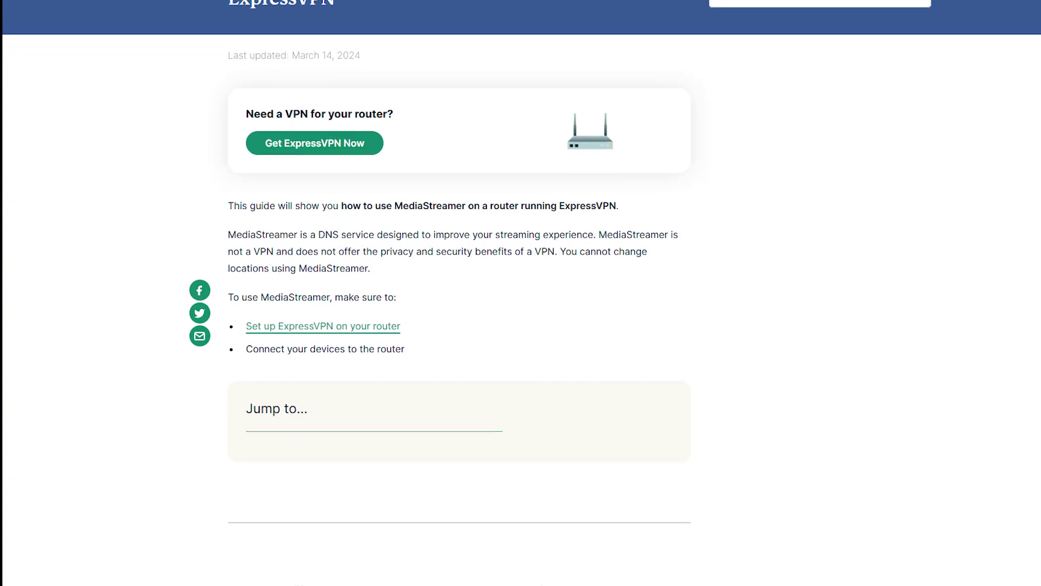
scroll(521, 293, down, 6)
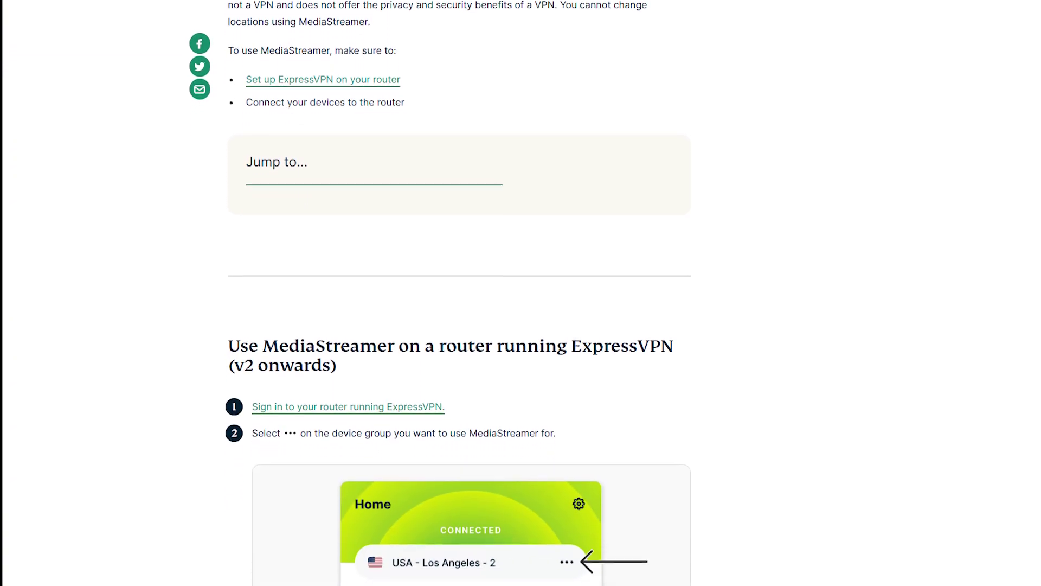
scroll(521, 293, down, 5)
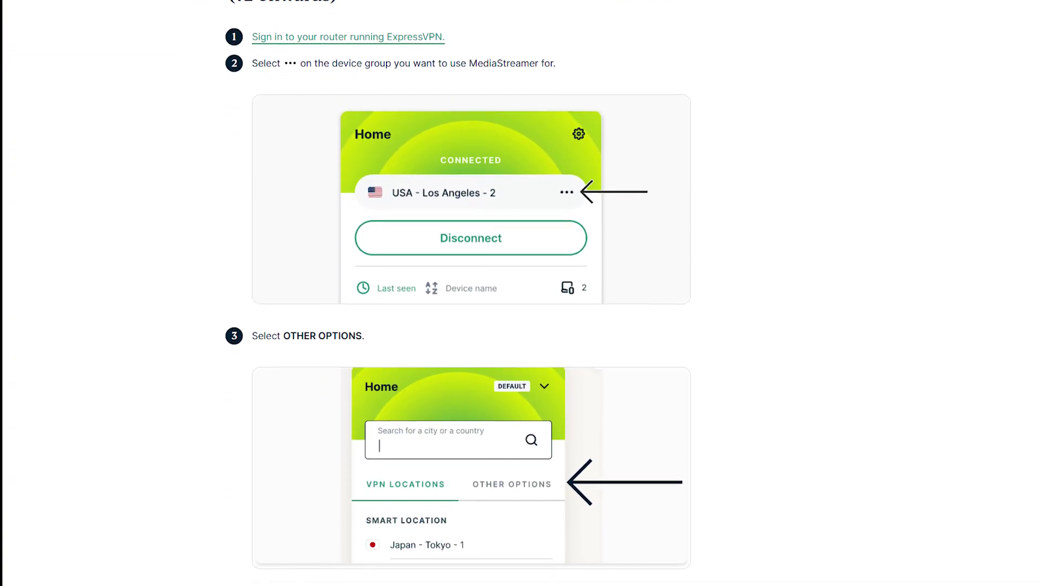
scroll(521, 293, down, 7)
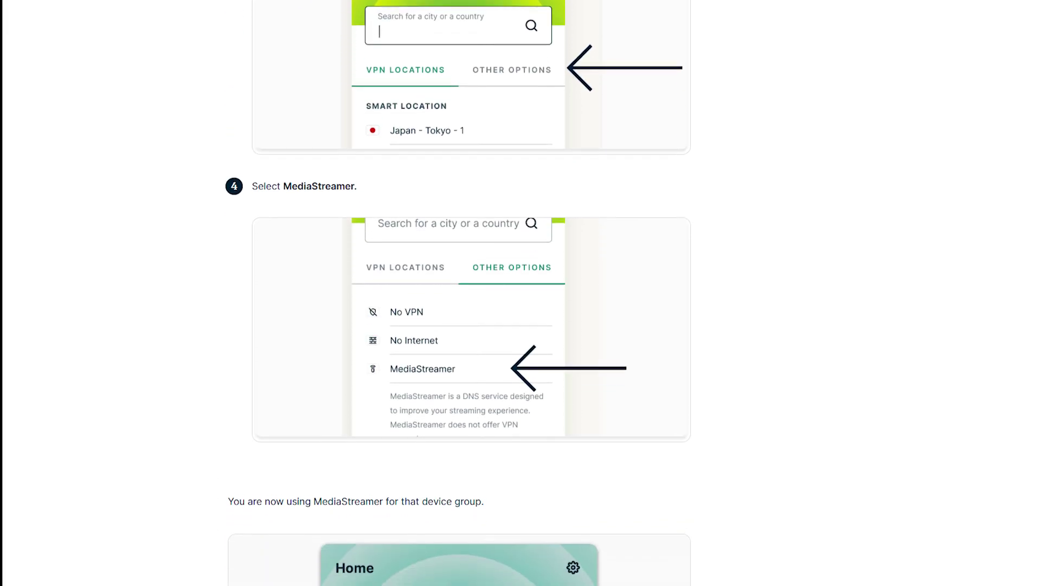
scroll(520, 293, down, 6)
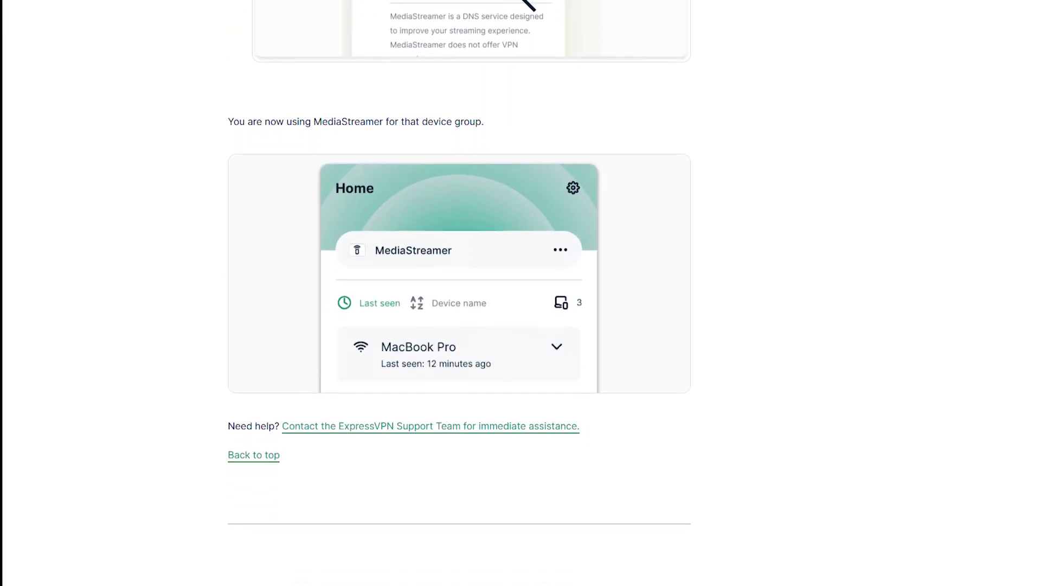
scroll(521, 293, down, 3)
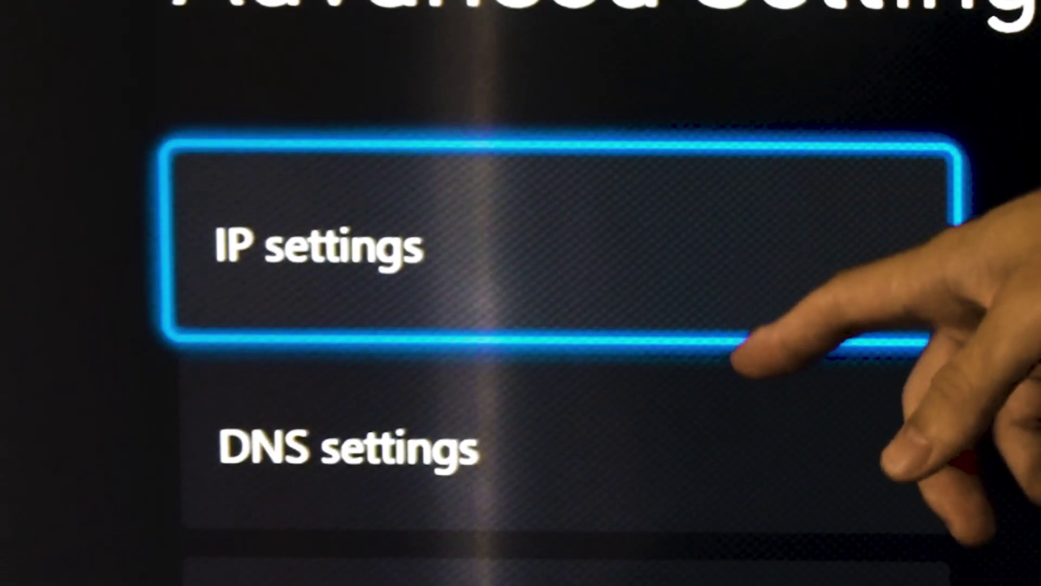
Step: Open the console's manual DNS settings and confirm the primary IPv4 DNS address, moving to the secondary
key(Down)
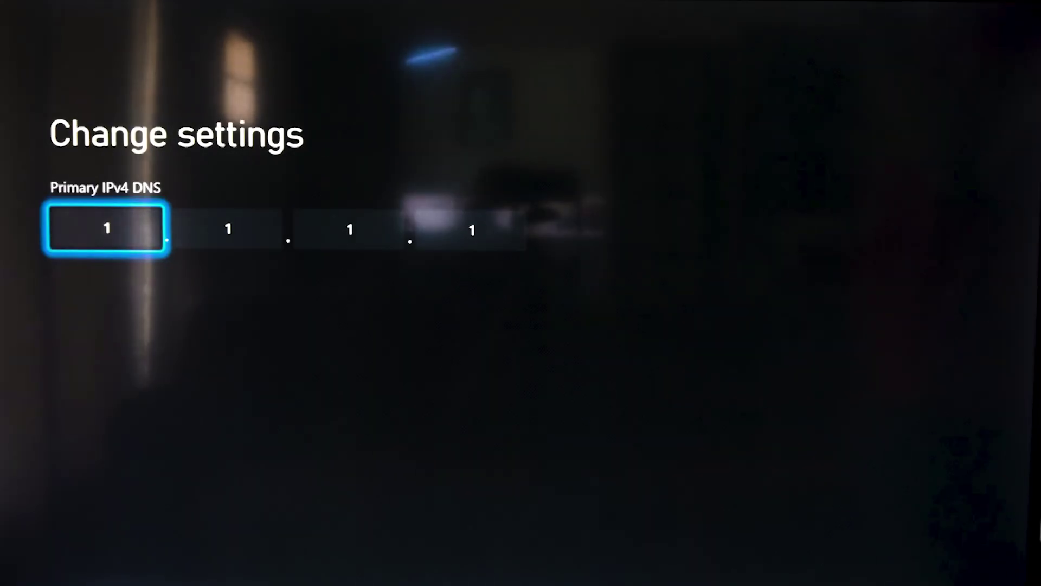
key(Return)
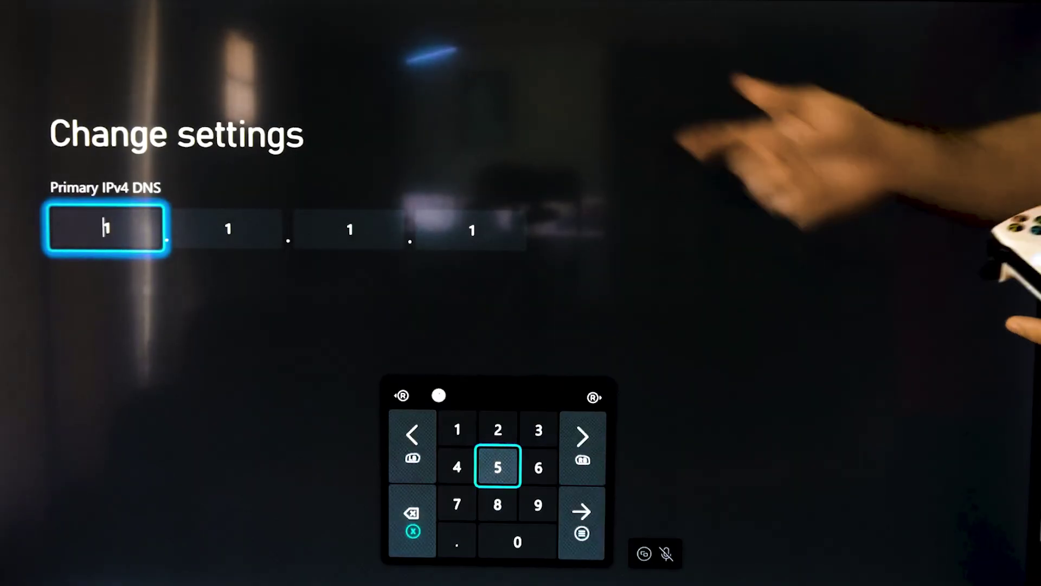
key(Return)
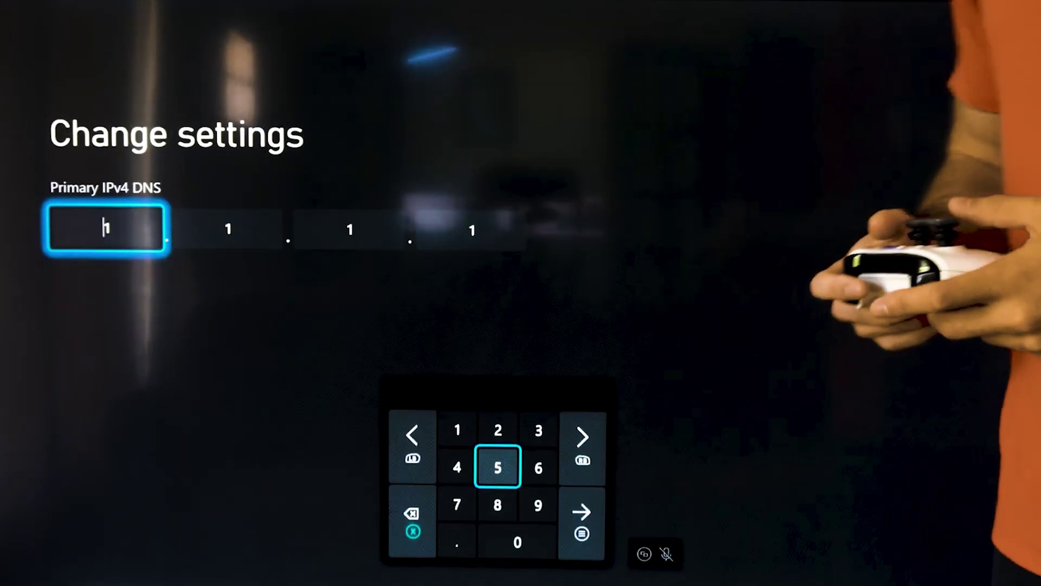
key(Down)
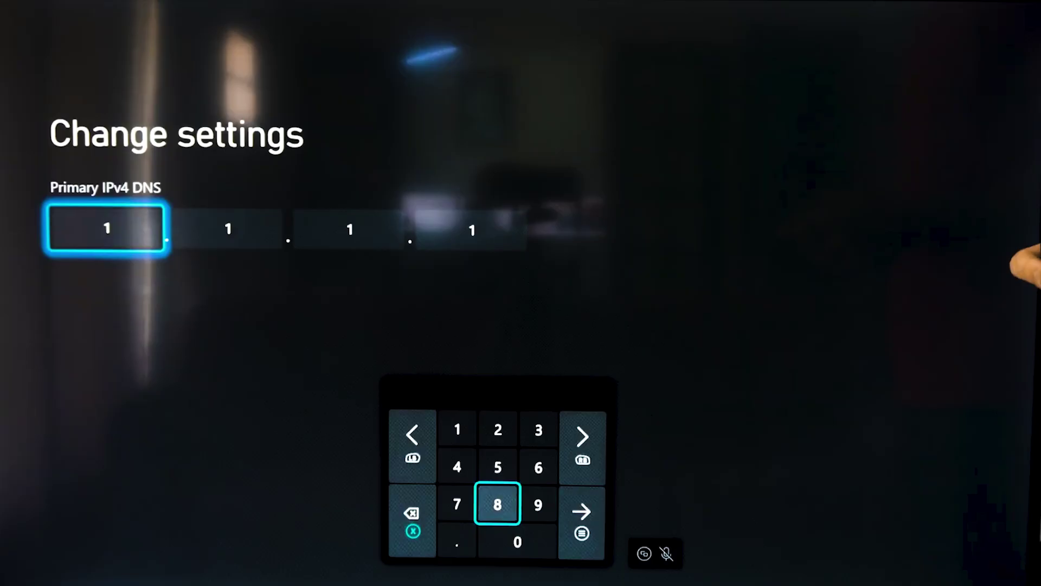